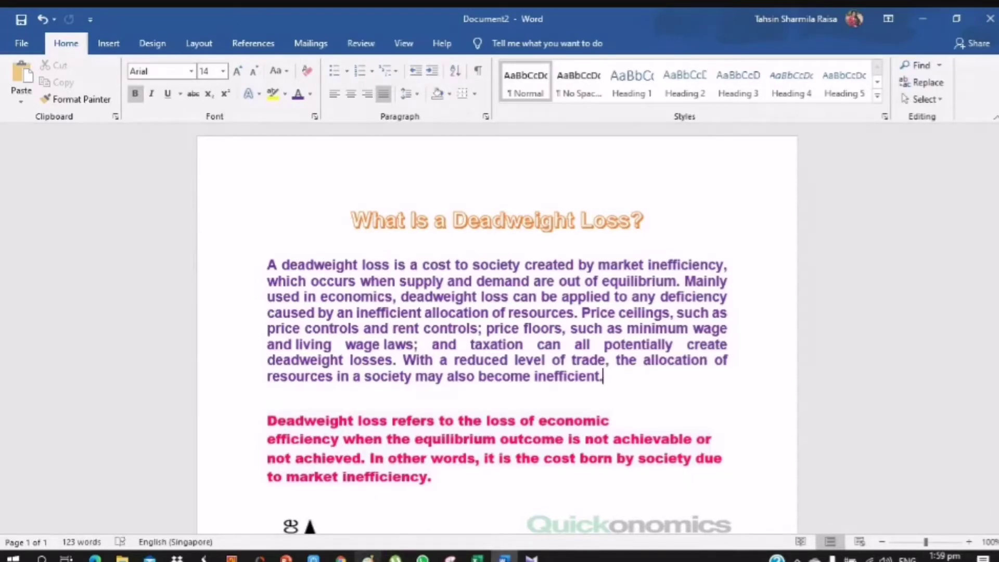
# Switch from Word to Paint and hand-write "$50," on the canvas.
pyautogui.click(368, 557)
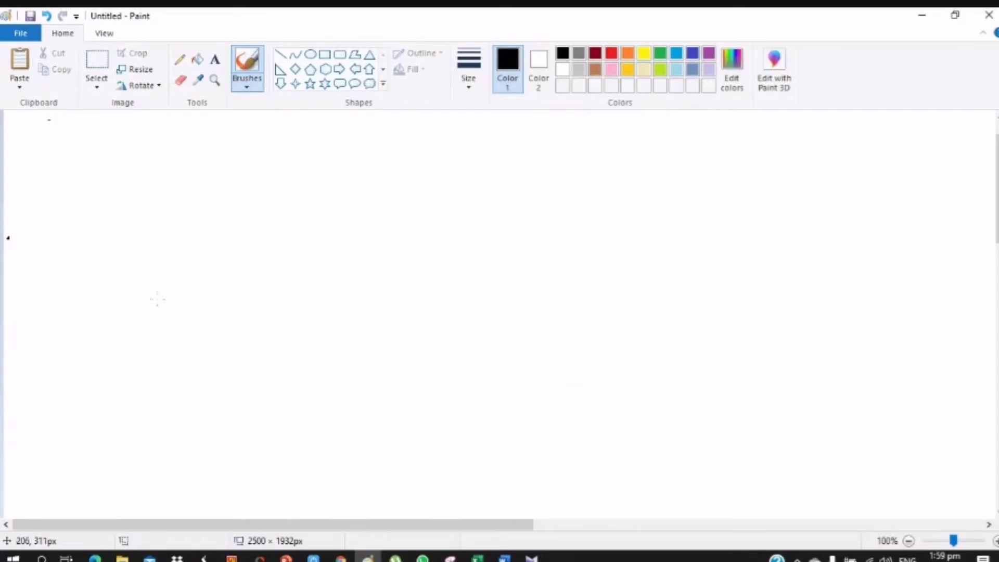
pyautogui.click(9, 364)
pyautogui.moveTo(148, 197)
pyautogui.mouseDown()
pyautogui.moveTo(100, 198)
pyautogui.moveTo(81, 226)
pyautogui.mouseUp()
pyautogui.moveTo(115, 164); pyautogui.dragTo(100, 277)
pyautogui.moveTo(197, 191)
pyautogui.mouseDown()
pyautogui.moveTo(172, 192)
pyautogui.moveTo(167, 254)
pyautogui.moveTo(233, 213)
pyautogui.moveTo(213, 195)
pyautogui.mouseUp()
pyautogui.moveTo(266, 219); pyautogui.dragTo(257, 247)
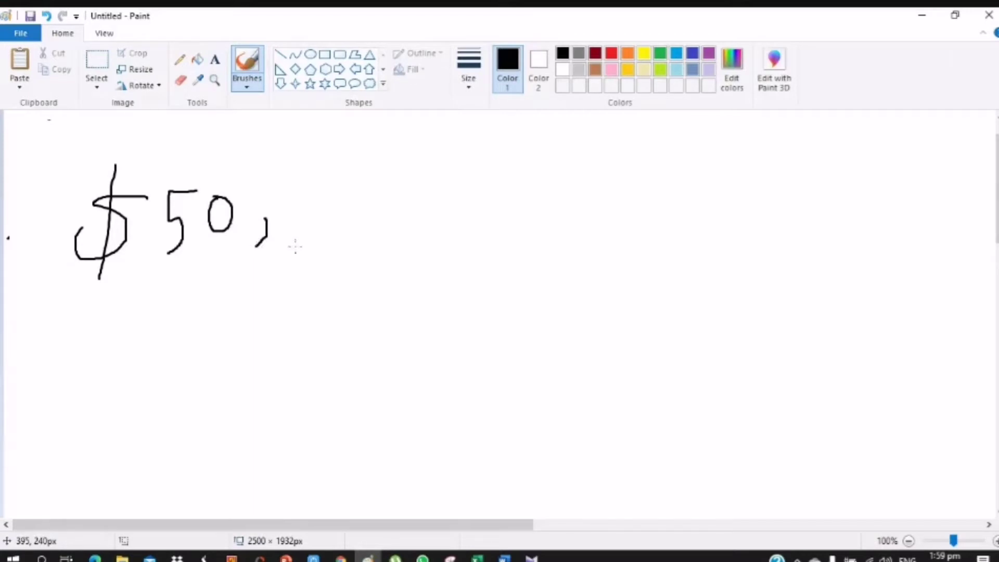
# Hand-write "$40." to the right of $50.
pyautogui.moveTo(497, 183); pyautogui.dragTo(457, 244)
pyautogui.moveTo(480, 141); pyautogui.dragTo(479, 281)
pyautogui.moveTo(527, 185)
pyautogui.mouseDown()
pyautogui.moveTo(531, 231)
pyautogui.moveTo(553, 256)
pyautogui.mouseUp()
pyautogui.moveTo(590, 188)
pyautogui.mouseDown()
pyautogui.moveTo(601, 198)
pyautogui.moveTo(585, 188)
pyautogui.mouseUp()
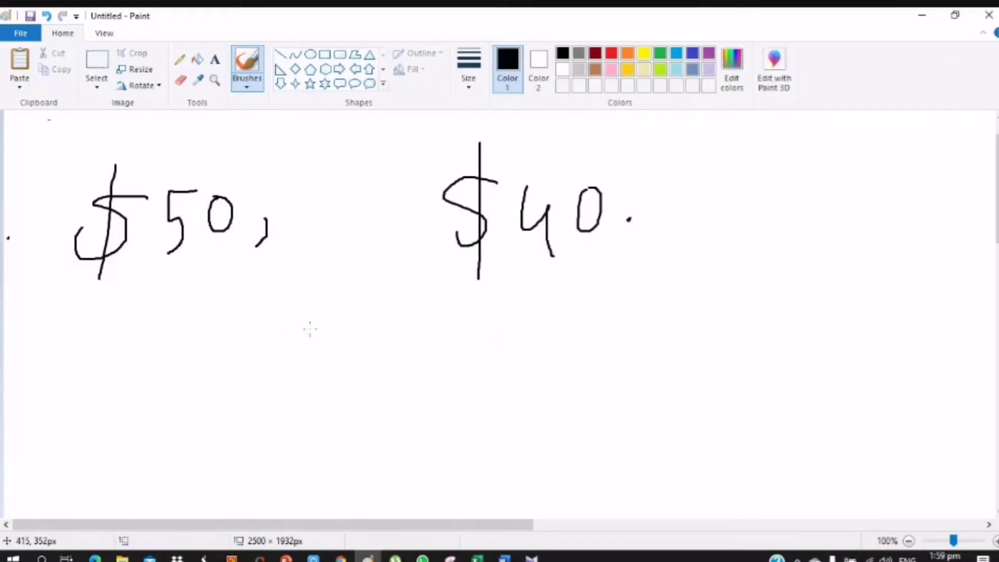
# Hand-write "$10" below the $50 label.
pyautogui.moveTo(316, 307); pyautogui.dragTo(271, 357)
pyautogui.moveTo(307, 267); pyautogui.dragTo(304, 384)
pyautogui.moveTo(354, 313); pyautogui.dragTo(353, 372)
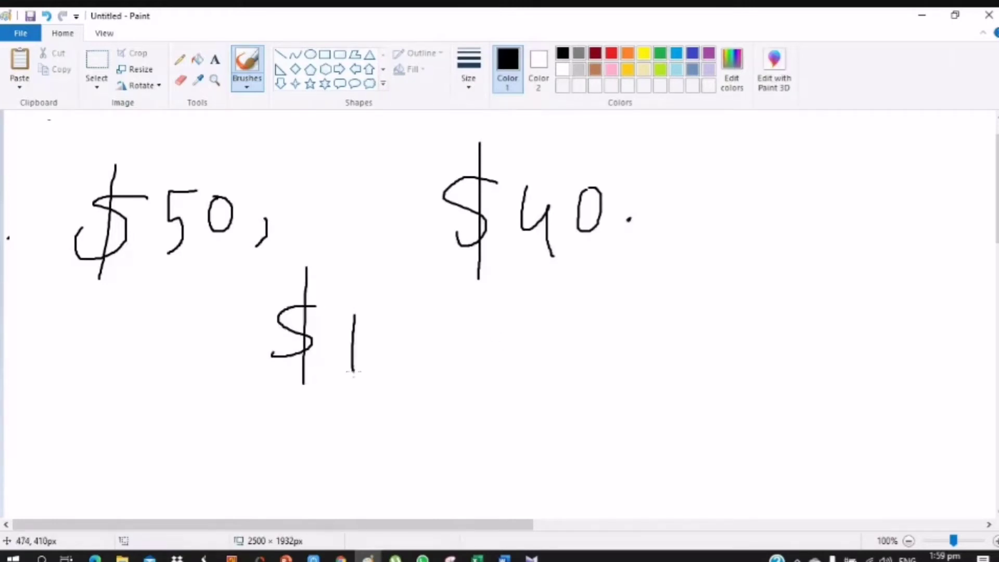
pyautogui.moveTo(393, 318)
pyautogui.mouseDown()
pyautogui.moveTo(376, 338)
pyautogui.moveTo(394, 319)
pyautogui.mouseUp()
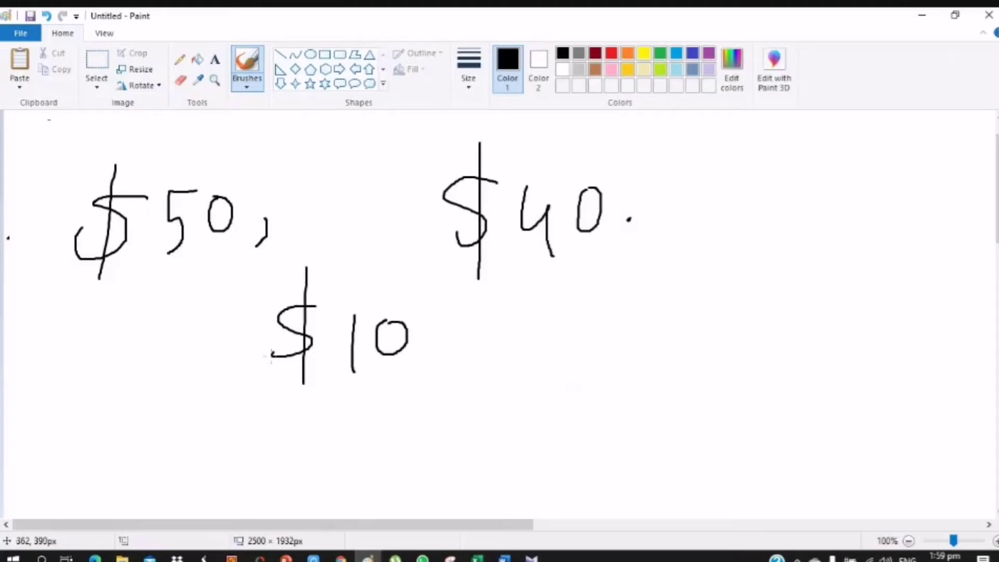
# Circle $40 and draw an arrow from it to a new "$60" label.
pyautogui.moveTo(632, 167)
pyautogui.mouseDown()
pyautogui.moveTo(424, 203)
pyautogui.moveTo(616, 294)
pyautogui.moveTo(593, 165)
pyautogui.mouseUp()
pyautogui.moveTo(648, 263)
pyautogui.mouseDown()
pyautogui.moveTo(724, 274)
pyautogui.moveTo(714, 303)
pyautogui.mouseUp()
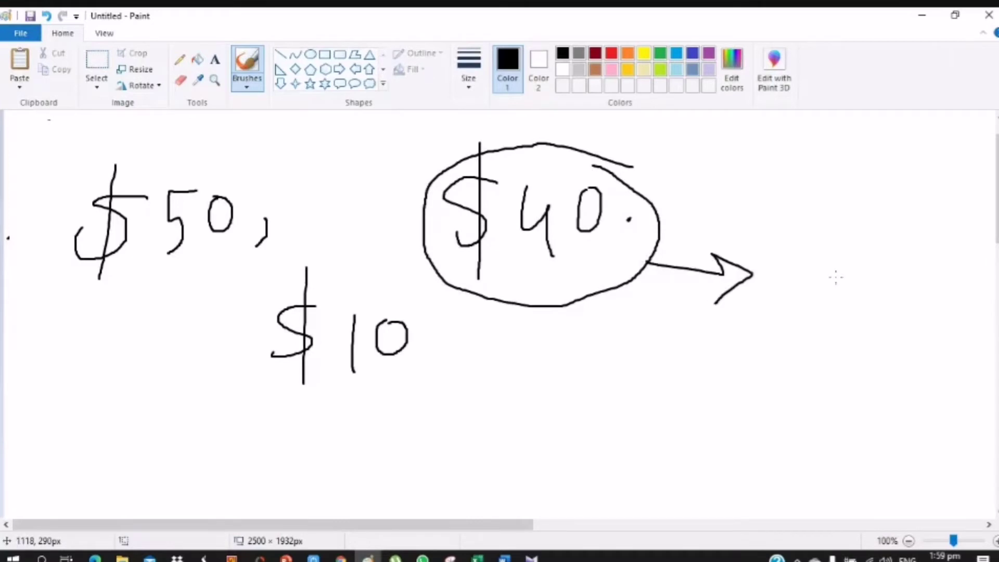
pyautogui.moveTo(839, 252)
pyautogui.mouseDown()
pyautogui.moveTo(830, 327)
pyautogui.moveTo(813, 304)
pyautogui.mouseUp()
pyautogui.moveTo(870, 275)
pyautogui.mouseDown()
pyautogui.moveTo(880, 316)
pyautogui.moveTo(870, 274)
pyautogui.mouseUp()
pyautogui.moveTo(793, 271)
pyautogui.mouseDown()
pyautogui.moveTo(796, 327)
pyautogui.moveTo(764, 341)
pyautogui.mouseUp()
pyautogui.moveTo(782, 236); pyautogui.dragTo(789, 368)
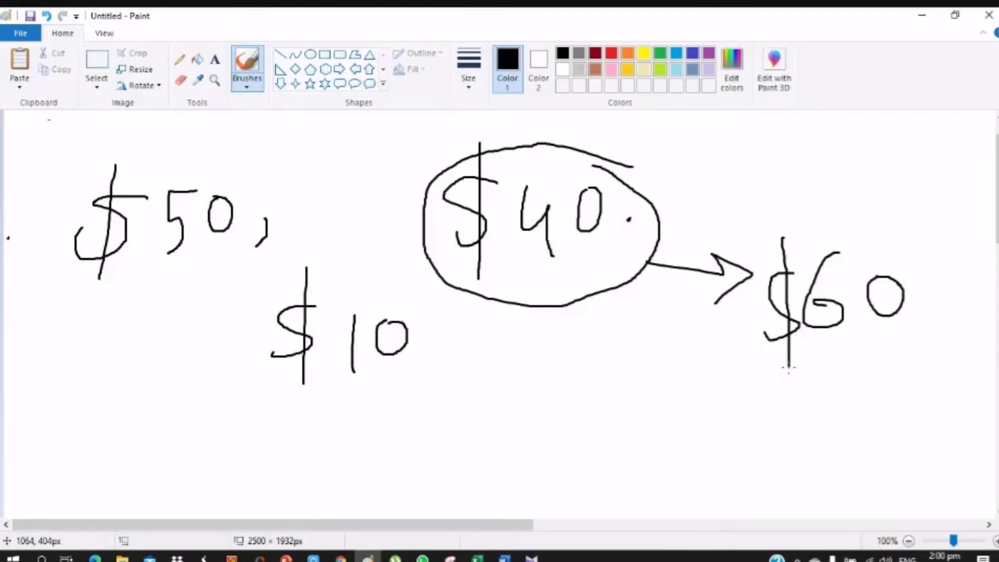
# Hand-write "$10" below the $60 label.
pyautogui.moveTo(637, 380); pyautogui.dragTo(698, 388)
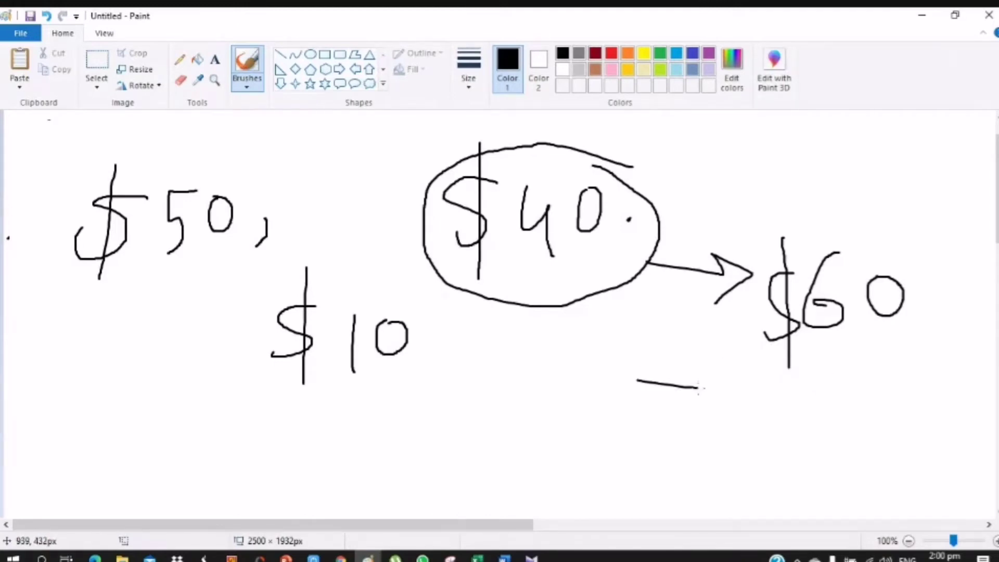
pyautogui.moveTo(729, 359); pyautogui.dragTo(727, 445)
pyautogui.moveTo(754, 386)
pyautogui.mouseDown()
pyautogui.moveTo(774, 402)
pyautogui.moveTo(741, 384)
pyautogui.moveTo(693, 423)
pyautogui.mouseUp()
pyautogui.moveTo(703, 353); pyautogui.dragTo(702, 468)
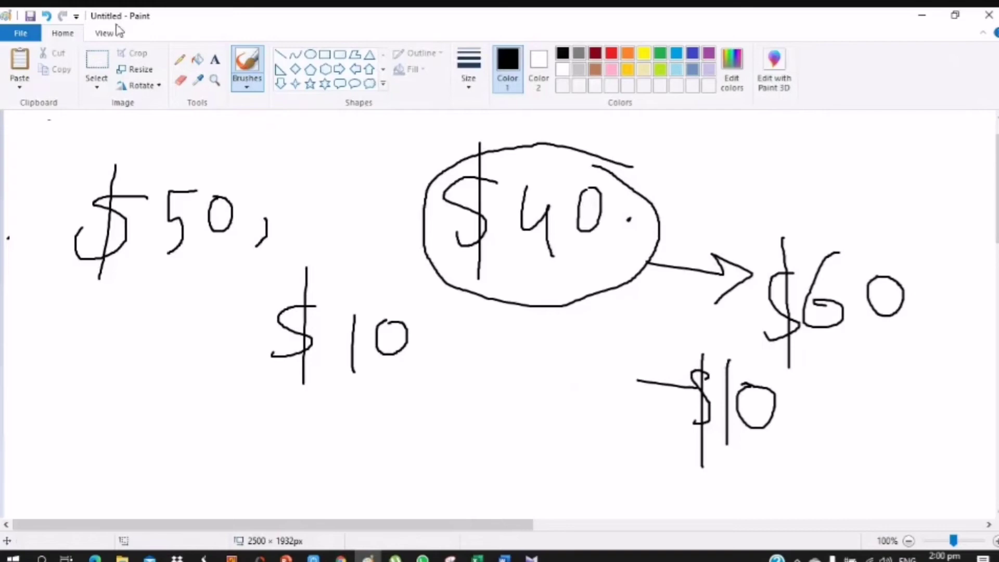
# Select the entire drawing and delete it to clear the canvas.
pyautogui.click(94, 73)
pyautogui.moveTo(41, 129); pyautogui.dragTo(971, 557)
pyautogui.press('Delete')
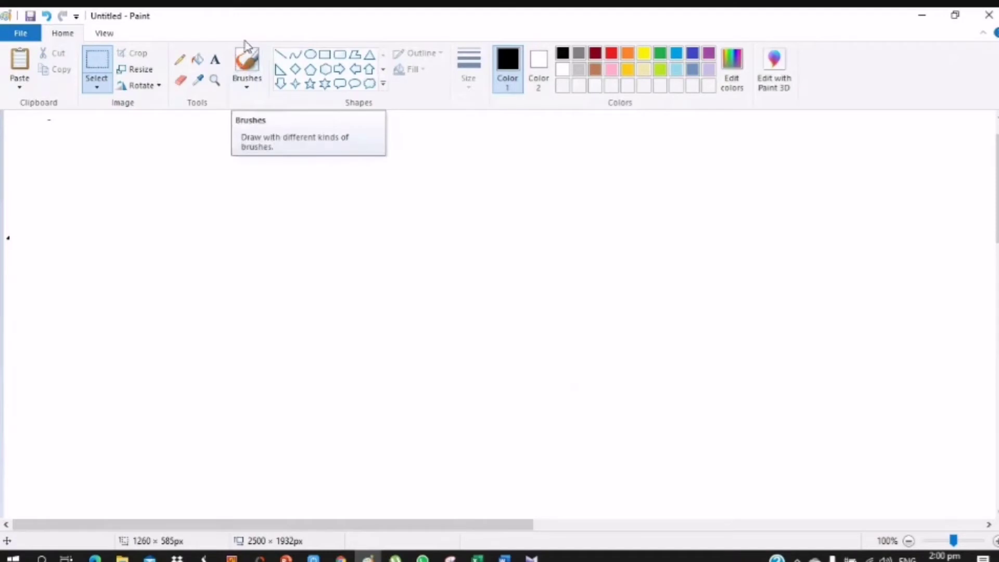
# With the brush, draw the price and quantity axes with arrowheads, labelled P, Q and 0.
pyautogui.click(242, 63)
pyautogui.moveTo(113, 138)
pyautogui.mouseDown()
pyautogui.moveTo(115, 357)
pyautogui.moveTo(478, 453)
pyautogui.moveTo(530, 438)
pyautogui.moveTo(546, 481)
pyautogui.mouseUp()
pyautogui.moveTo(624, 424)
pyautogui.mouseDown()
pyautogui.moveTo(611, 431)
pyautogui.moveTo(618, 402)
pyautogui.mouseUp()
pyautogui.moveTo(631, 448); pyautogui.dragTo(686, 496)
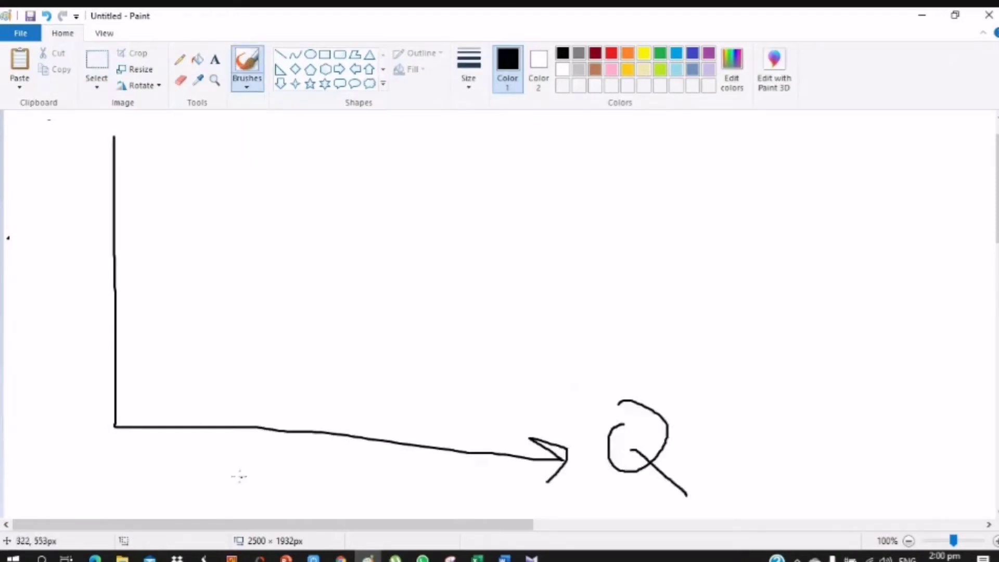
pyautogui.moveTo(103, 441); pyautogui.dragTo(103, 437)
pyautogui.moveTo(94, 156); pyautogui.dragTo(144, 173)
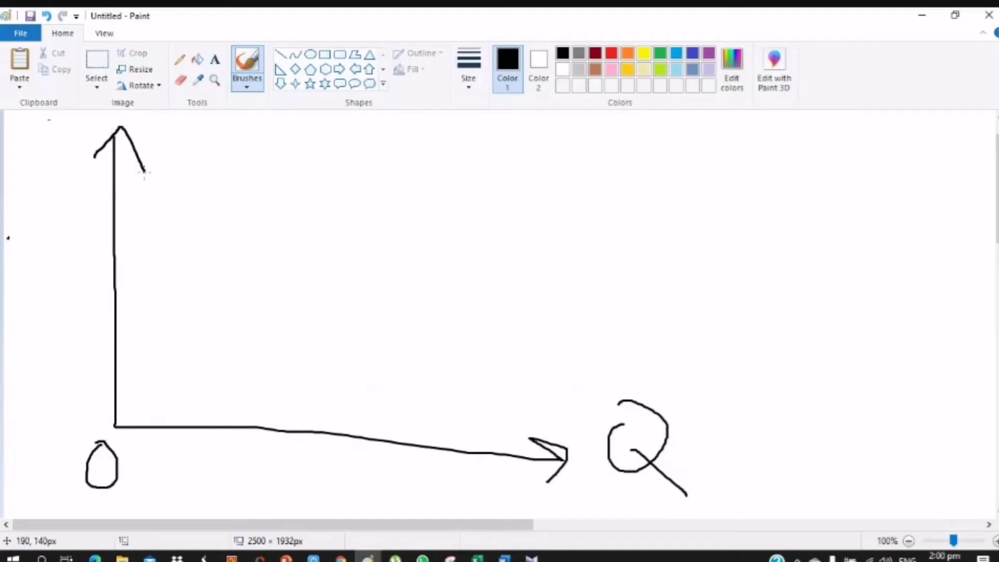
pyautogui.moveTo(30, 160)
pyautogui.mouseDown()
pyautogui.moveTo(29, 170)
pyautogui.moveTo(26, 163)
pyautogui.mouseUp()
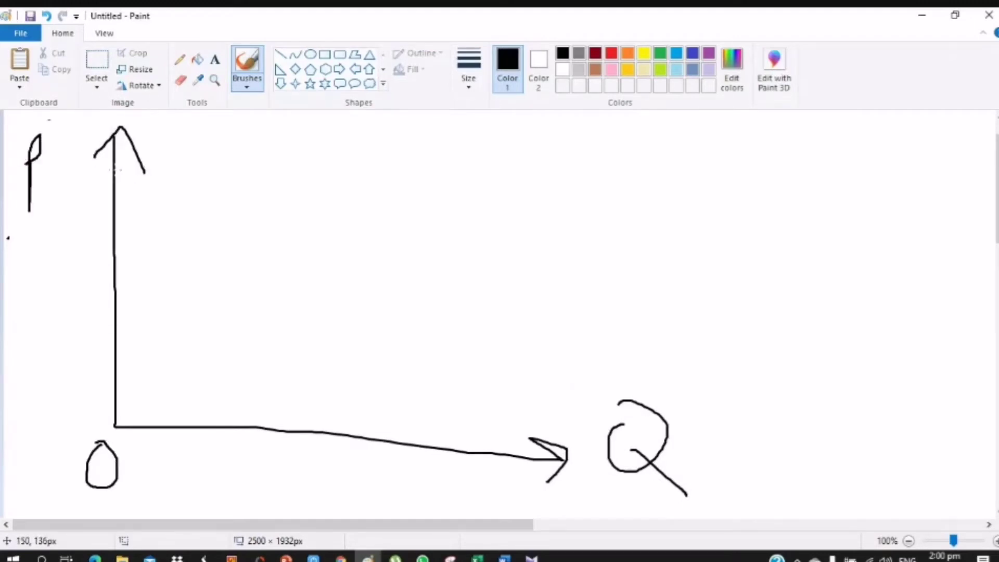
# Draw the downward-sloping demand curve labelled D and the crossing supply curve.
pyautogui.moveTo(116, 169)
pyautogui.mouseDown()
pyautogui.moveTo(202, 223)
pyautogui.moveTo(464, 353)
pyautogui.mouseUp()
pyautogui.moveTo(514, 385)
pyautogui.mouseDown()
pyautogui.moveTo(531, 336)
pyautogui.moveTo(536, 374)
pyautogui.moveTo(514, 385)
pyautogui.mouseUp()
pyautogui.moveTo(113, 371)
pyautogui.mouseDown()
pyautogui.moveTo(515, 157)
pyautogui.moveTo(548, 163)
pyautogui.moveTo(545, 196)
pyautogui.mouseUp()
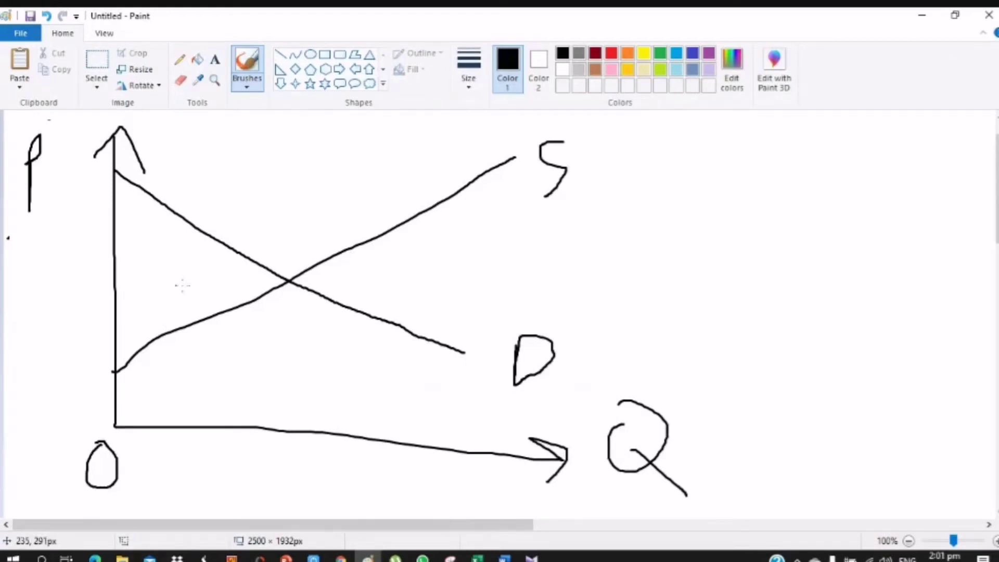
# Draw guide lines from the equilibrium to both axes, labelled $2 and 500.
pyautogui.moveTo(287, 280)
pyautogui.mouseDown()
pyautogui.moveTo(115, 285)
pyautogui.moveTo(52, 297)
pyautogui.moveTo(24, 319)
pyautogui.mouseUp()
pyautogui.moveTo(39, 280)
pyautogui.mouseDown()
pyautogui.moveTo(47, 346)
pyautogui.moveTo(62, 311)
pyautogui.moveTo(96, 332)
pyautogui.mouseUp()
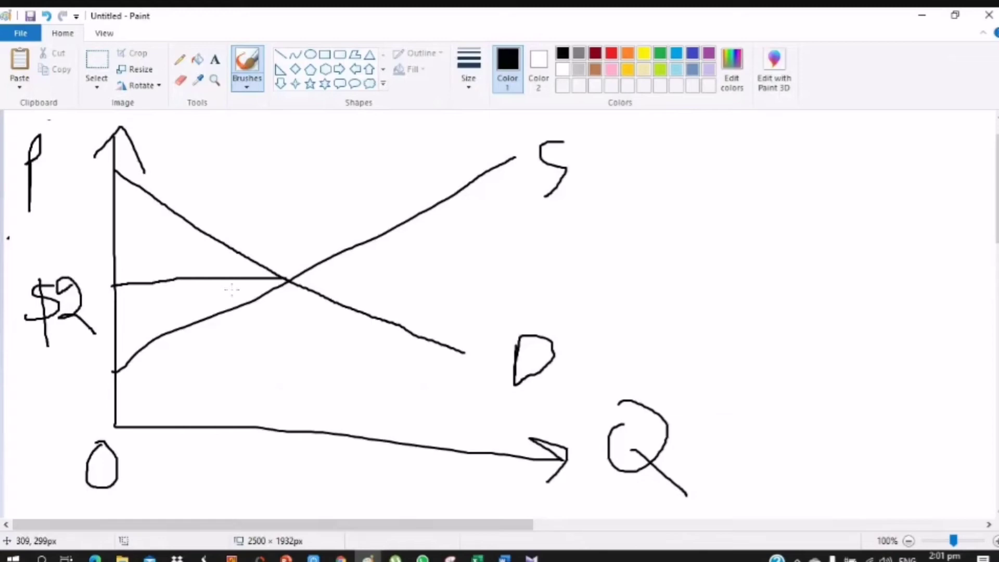
pyautogui.moveTo(288, 280)
pyautogui.mouseDown()
pyautogui.moveTo(278, 429)
pyautogui.moveTo(295, 445)
pyautogui.moveTo(270, 481)
pyautogui.mouseUp()
pyautogui.moveTo(300, 452)
pyautogui.mouseDown()
pyautogui.moveTo(291, 466)
pyautogui.moveTo(306, 454)
pyautogui.moveTo(335, 460)
pyautogui.moveTo(327, 453)
pyautogui.mouseUp()
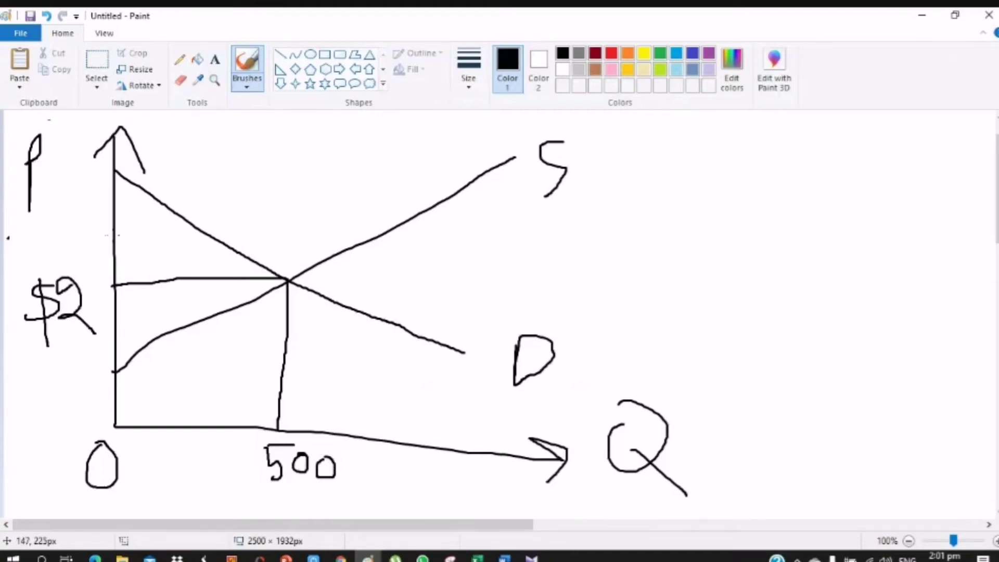
# Add a $3 price line and drop it down to the quantity axis at 300.
pyautogui.moveTo(112, 236); pyautogui.dragTo(200, 224)
pyautogui.moveTo(66, 220)
pyautogui.mouseDown()
pyautogui.moveTo(46, 237)
pyautogui.moveTo(46, 255)
pyautogui.mouseUp()
pyautogui.moveTo(52, 202); pyautogui.dragTo(59, 273)
pyautogui.moveTo(78, 215)
pyautogui.mouseDown()
pyautogui.moveTo(88, 239)
pyautogui.moveTo(79, 256)
pyautogui.mouseUp()
pyautogui.moveTo(194, 224)
pyautogui.mouseDown()
pyautogui.moveTo(193, 431)
pyautogui.moveTo(177, 453)
pyautogui.moveTo(181, 471)
pyautogui.moveTo(167, 477)
pyautogui.moveTo(195, 453)
pyautogui.moveTo(217, 454)
pyautogui.moveTo(205, 453)
pyautogui.mouseUp()
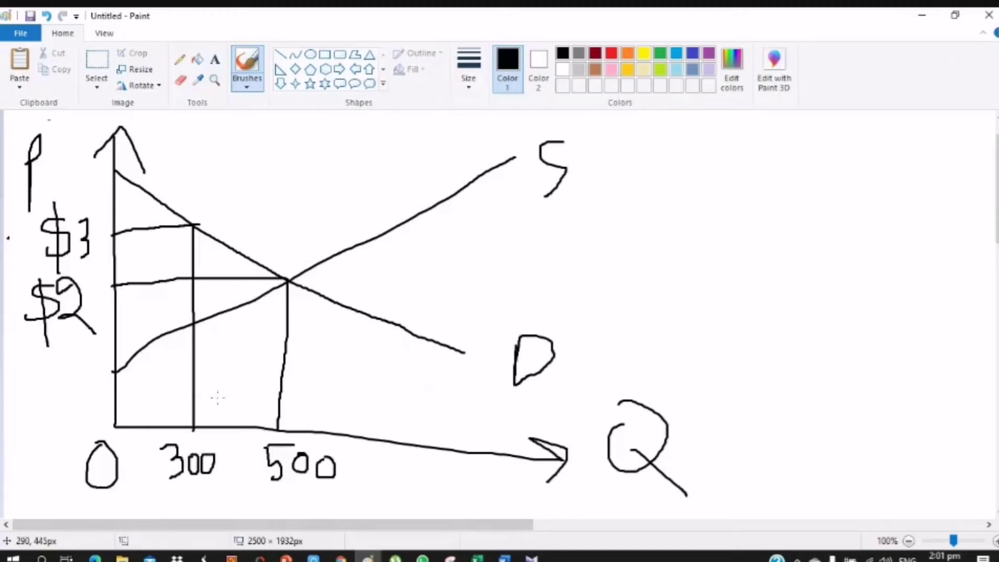
# Draw a leftward arrow from the 500 line toward the 300 line.
pyautogui.moveTo(211, 397)
pyautogui.mouseDown()
pyautogui.moveTo(270, 396)
pyautogui.moveTo(203, 401)
pyautogui.moveTo(217, 412)
pyautogui.mouseUp()
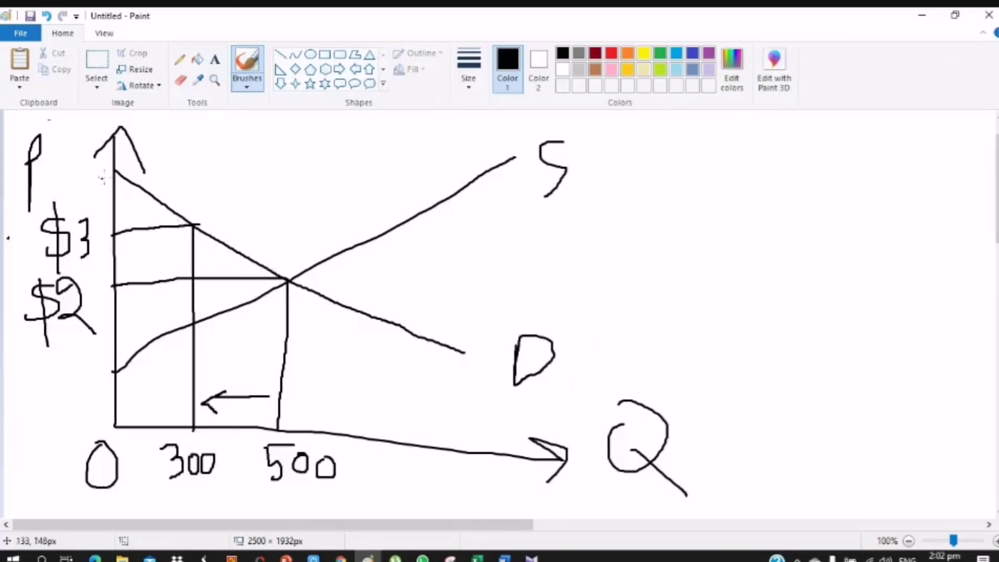
# In red, outline the triangle between the 300 line and the equilibrium, and label it DWL.
pyautogui.click(614, 56)
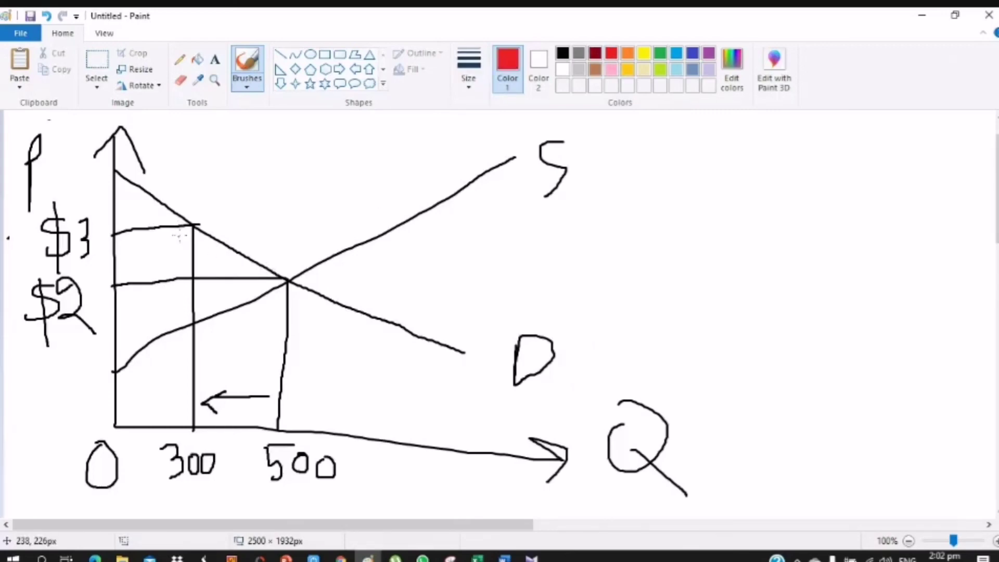
pyautogui.moveTo(195, 225)
pyautogui.mouseDown()
pyautogui.moveTo(194, 294)
pyautogui.moveTo(215, 307)
pyautogui.moveTo(286, 281)
pyautogui.moveTo(195, 227)
pyautogui.mouseUp()
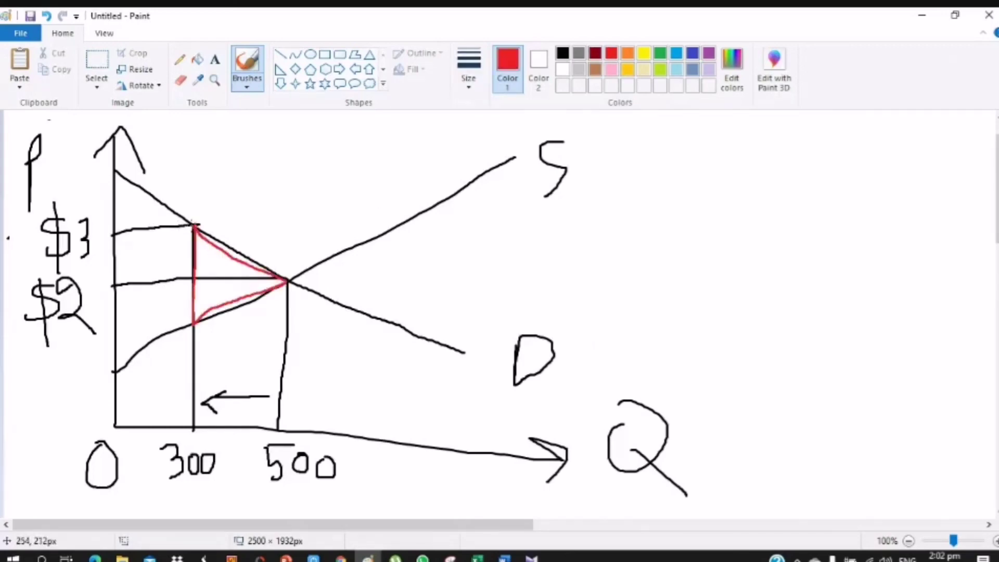
pyautogui.moveTo(214, 272); pyautogui.dragTo(270, 192)
pyautogui.click(300, 153)
pyautogui.moveTo(296, 145); pyautogui.dragTo(303, 200)
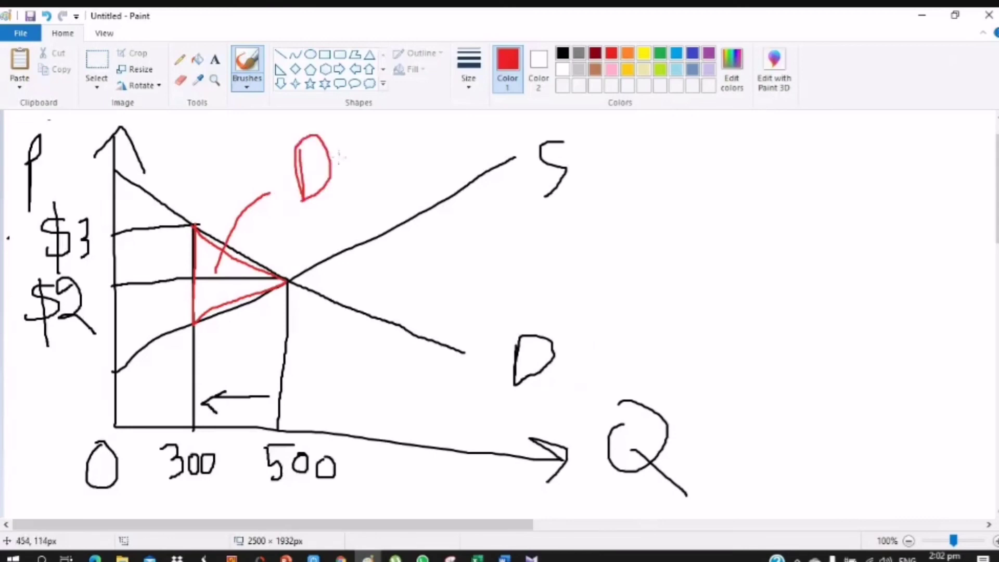
pyautogui.moveTo(338, 156)
pyautogui.mouseDown()
pyautogui.moveTo(380, 139)
pyautogui.moveTo(438, 177)
pyautogui.mouseUp()
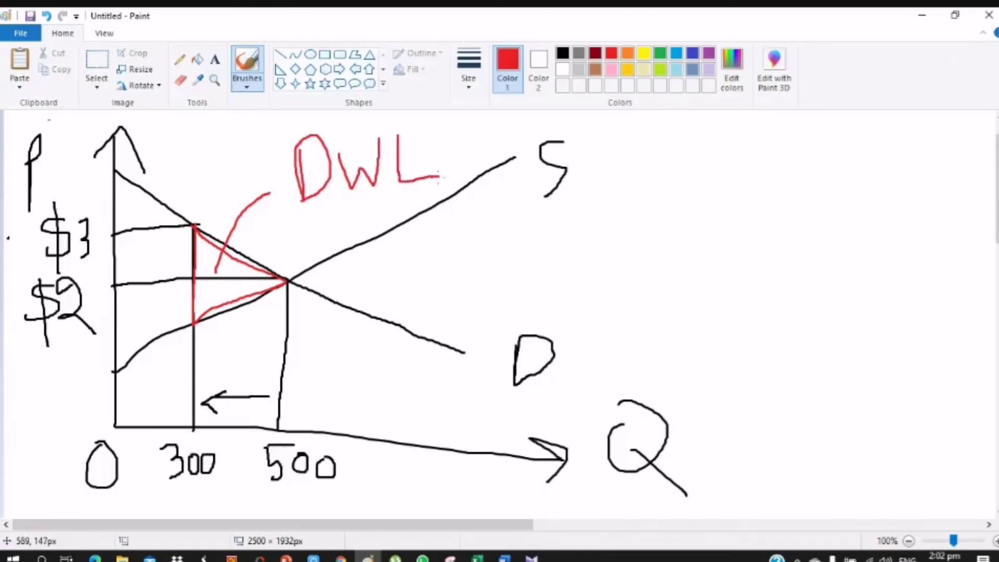